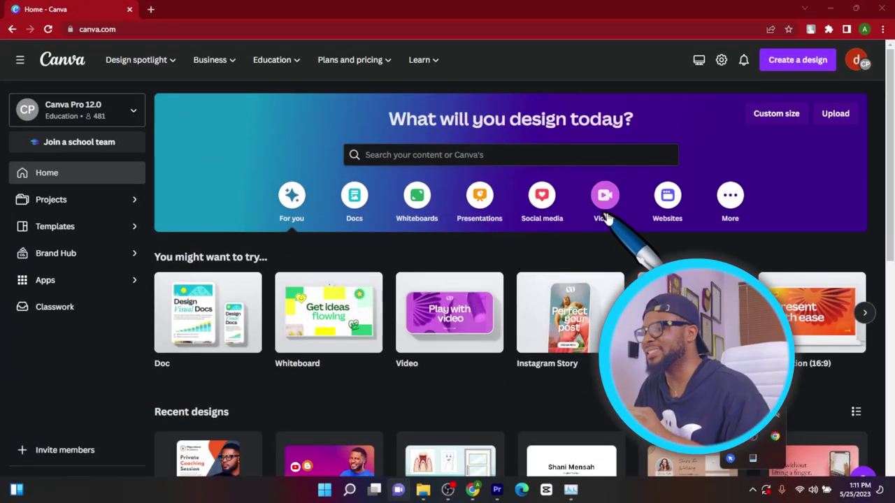
- Show the Videos design category on the Canva home page
{"action": "left_click", "coordinate": [606, 200]}
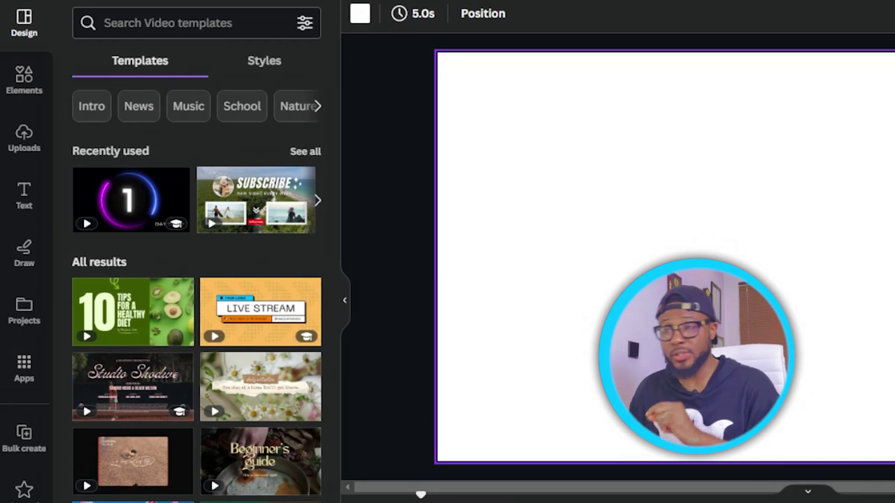
- Open the Uploads panel beside the blank video canvas
{"action": "left_click", "coordinate": [22, 139]}
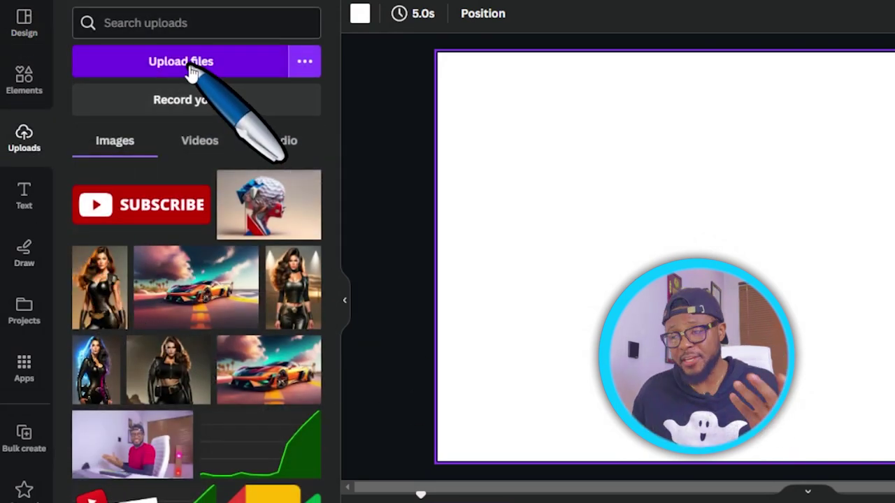
- Place the uploaded 11.9s desk clip from the Videos tab as the page background
{"action": "left_click", "coordinate": [199, 140]}
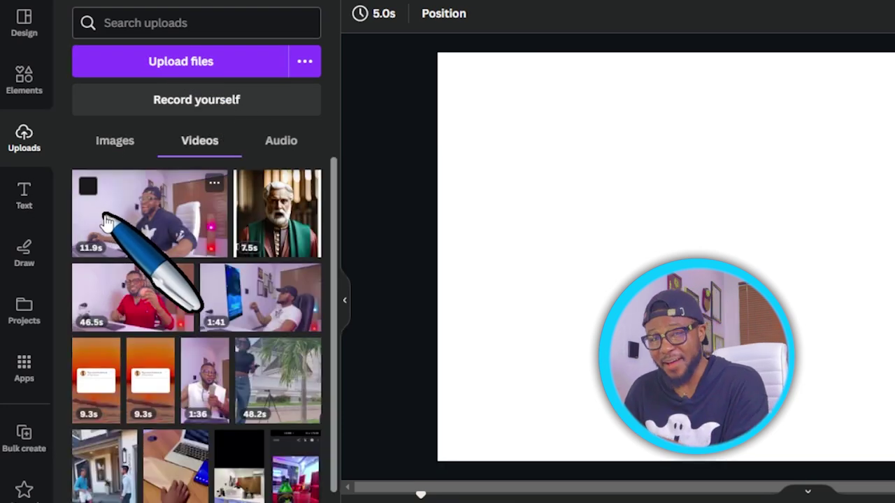
{"action": "mouse_move", "coordinate": [112, 216]}
{"action": "left_mouse_down"}
{"action": "mouse_move", "coordinate": [619, 231]}
{"action": "mouse_move", "coordinate": [462, 126]}
{"action": "left_mouse_up"}
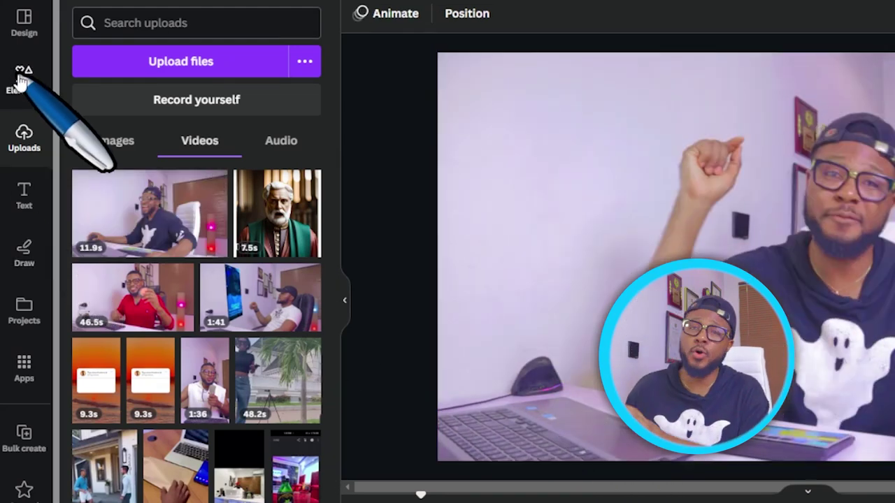
- Add a square from Elements' Lines & Shapes to the page
{"action": "left_click", "coordinate": [14, 98]}
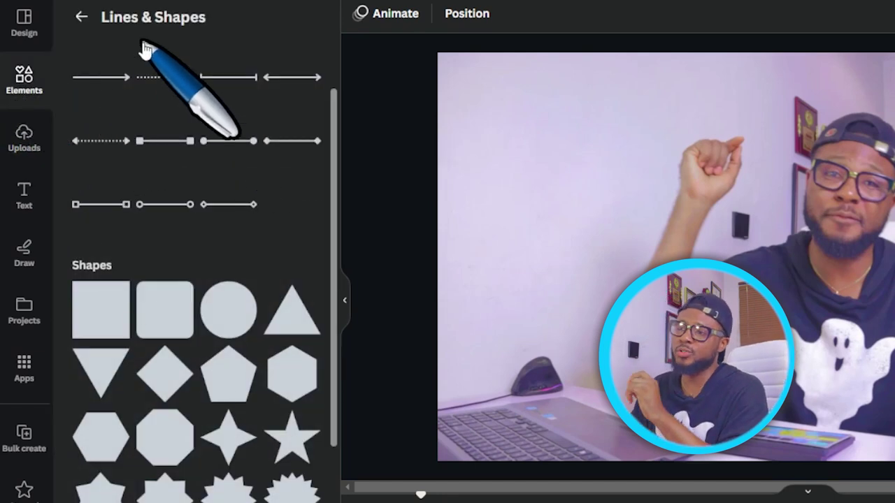
{"action": "mouse_move", "coordinate": [100, 310]}
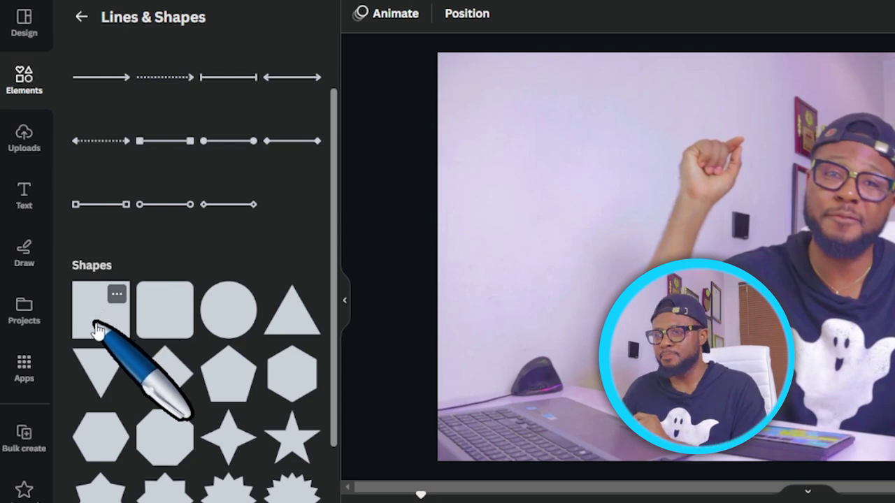
{"action": "left_click", "coordinate": [96, 328]}
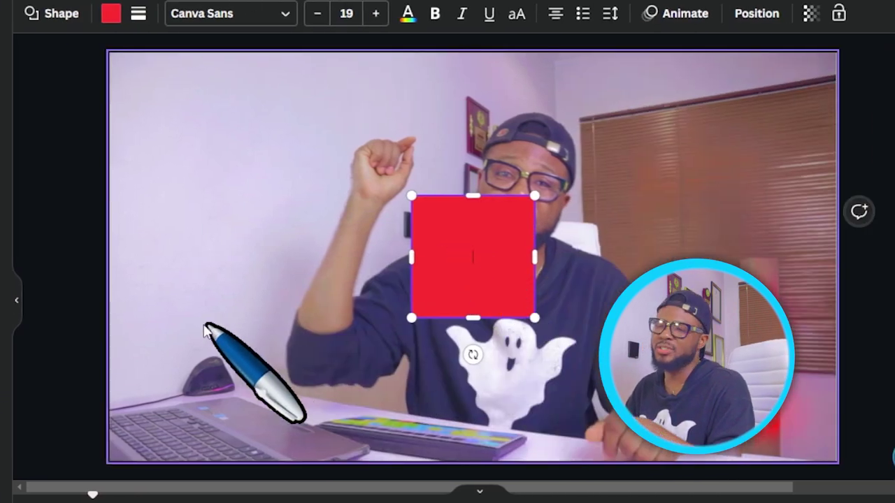
{"action": "left_click", "coordinate": [32, 213]}
{"action": "left_click", "coordinate": [513, 290]}
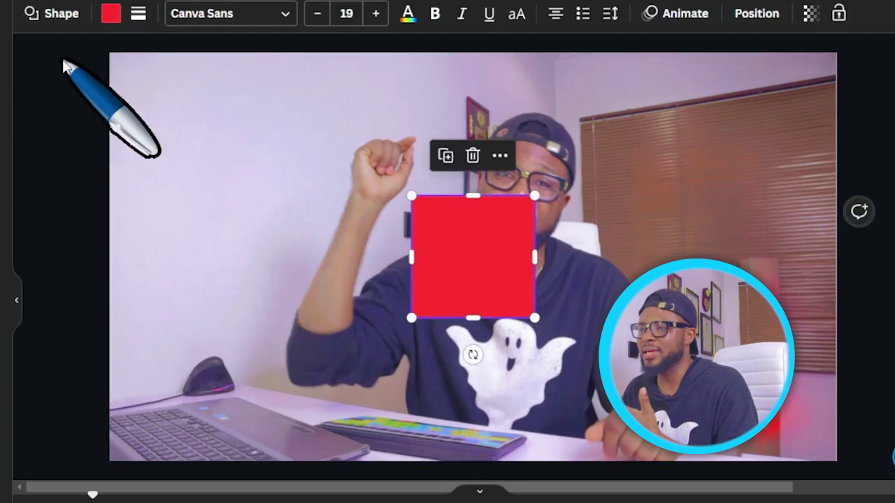
- Recolour the square dark green and move it to the lower-left
{"action": "left_click", "coordinate": [110, 15]}
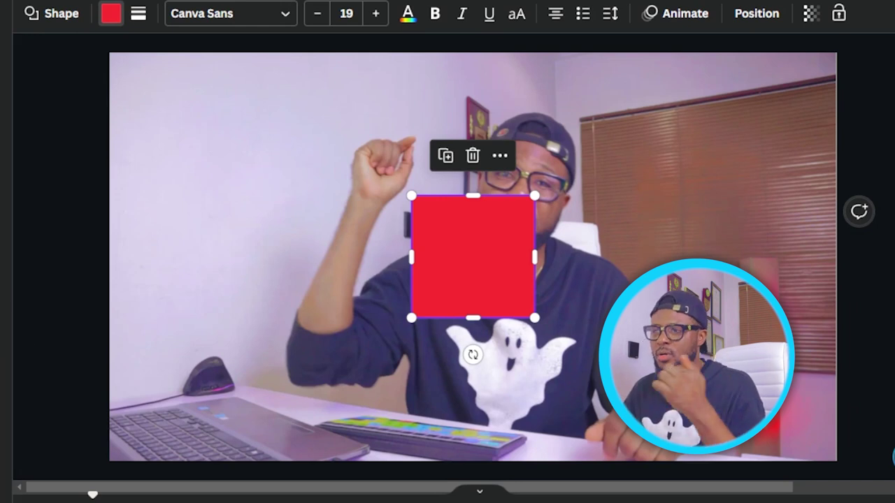
{"action": "left_click", "coordinate": [2, 365]}
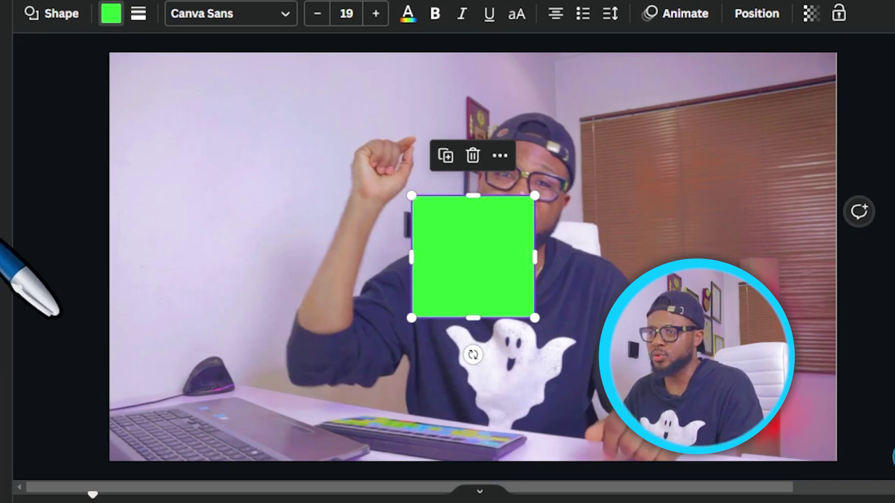
{"action": "left_click", "coordinate": [2, 238]}
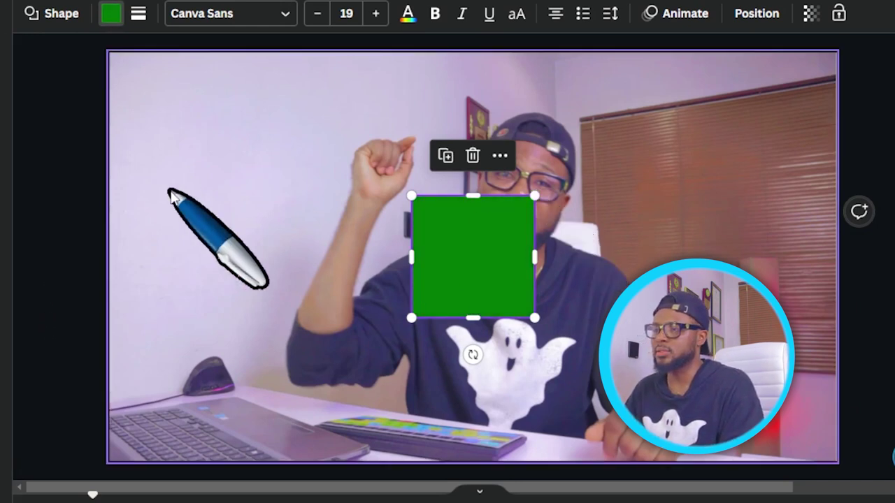
{"action": "mouse_move", "coordinate": [483, 252]}
{"action": "left_mouse_down"}
{"action": "mouse_move", "coordinate": [220, 287]}
{"action": "mouse_move", "coordinate": [189, 364]}
{"action": "mouse_move", "coordinate": [162, 374]}
{"action": "left_mouse_up"}
- Reshape the square into a thin, wide bottom bar pushed left off the page
{"action": "mouse_move", "coordinate": [220, 381]}
{"action": "left_mouse_down"}
{"action": "mouse_move", "coordinate": [878, 394]}
{"action": "mouse_move", "coordinate": [836, 390]}
{"action": "left_mouse_up"}
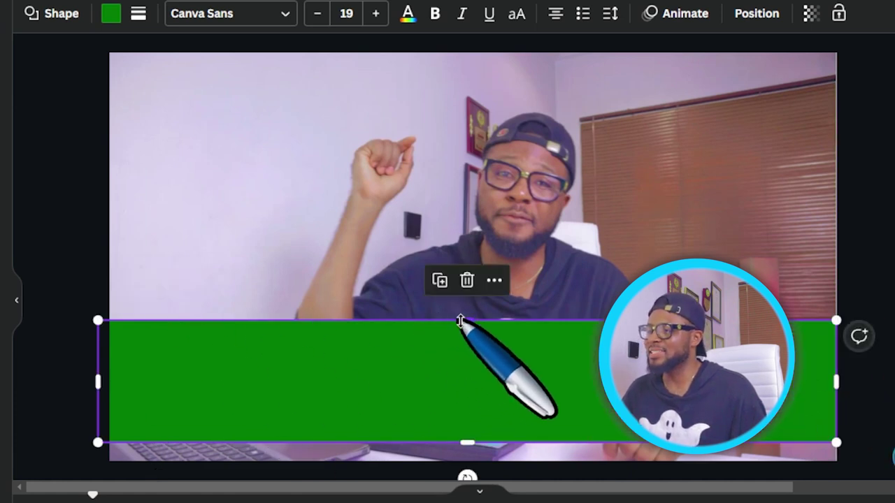
{"action": "left_click_drag", "start_coordinate": [465, 322], "coordinate": [463, 417]}
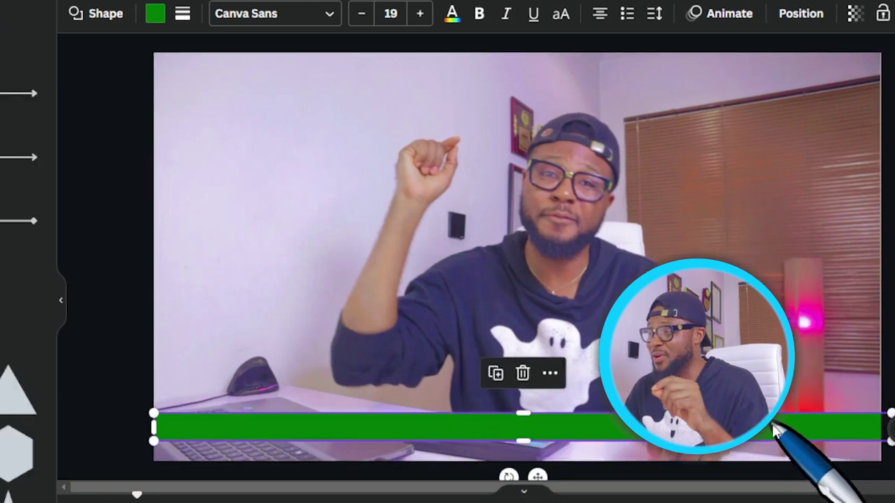
{"action": "mouse_move", "coordinate": [799, 431]}
{"action": "left_mouse_down"}
{"action": "mouse_move", "coordinate": [533, 437]}
{"action": "mouse_move", "coordinate": [310, 423]}
{"action": "mouse_move", "coordinate": [132, 436]}
{"action": "mouse_move", "coordinate": [111, 426]}
{"action": "mouse_move", "coordinate": [102, 437]}
{"action": "left_mouse_up"}
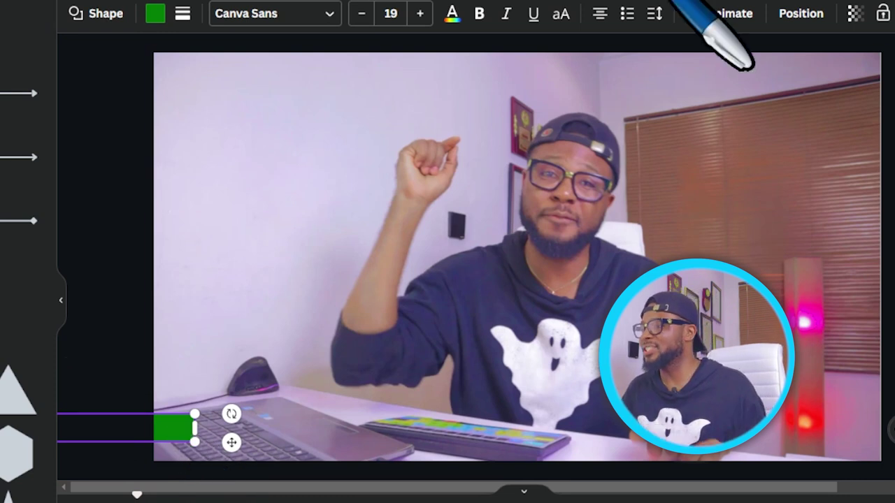
{"action": "left_click", "coordinate": [728, 14]}
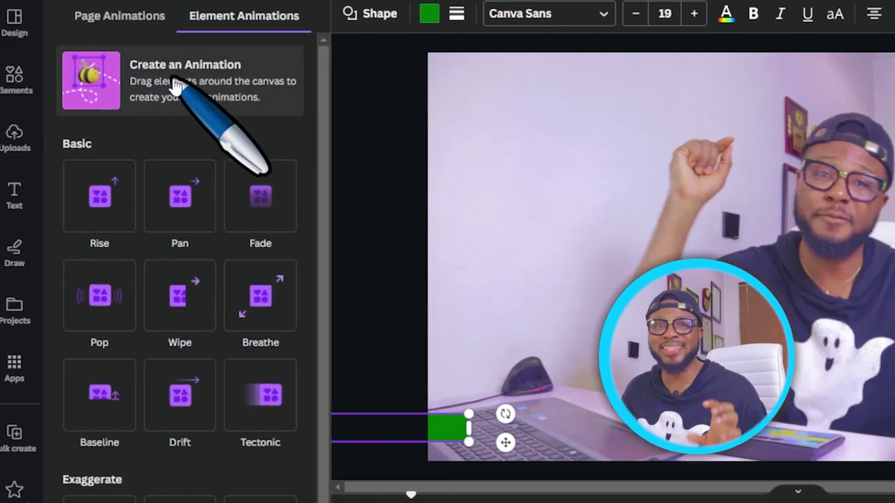
- Create a custom animation by dragging the green bar rightward across the bottom
{"action": "left_click", "coordinate": [174, 82]}
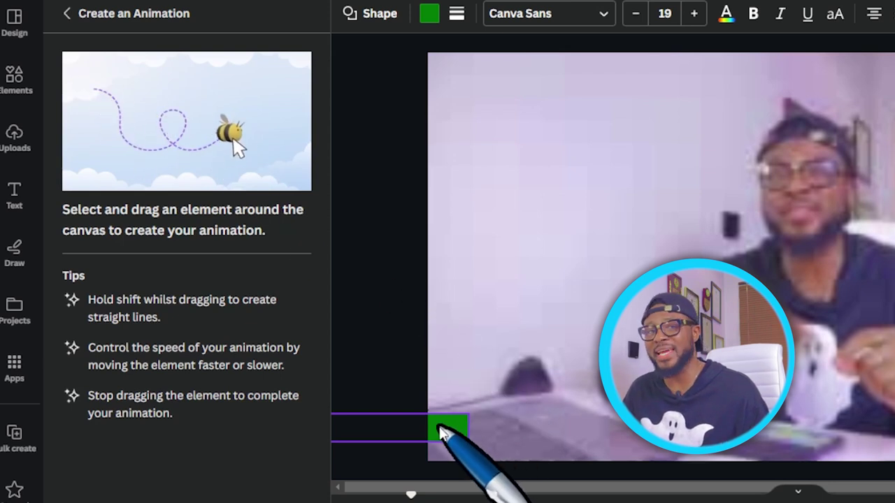
{"action": "left_click_drag", "start_coordinate": [442, 432], "coordinate": [803, 428]}
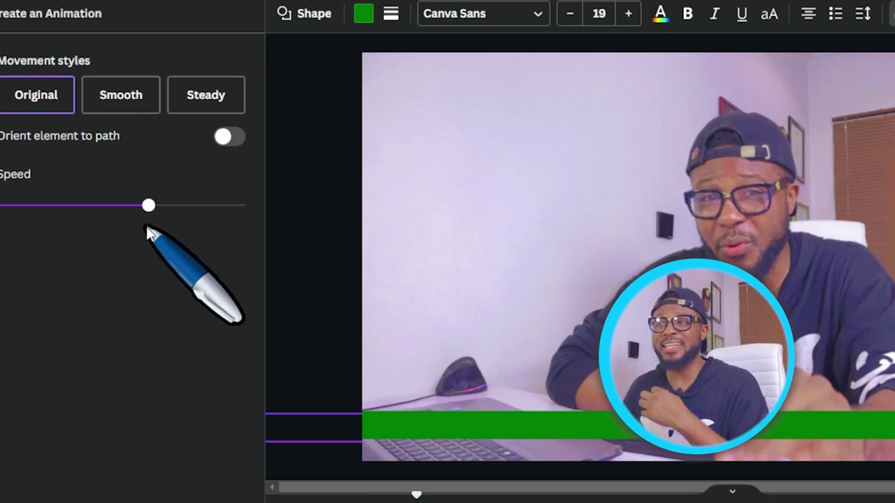
- Give the bar's animation the Steady style at the slowest speed and finish it
{"action": "left_click", "coordinate": [118, 101]}
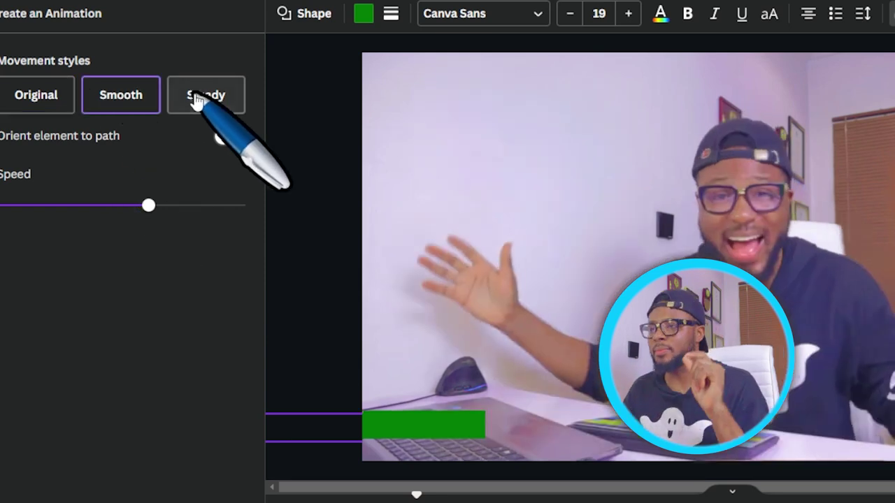
{"action": "left_click", "coordinate": [199, 97]}
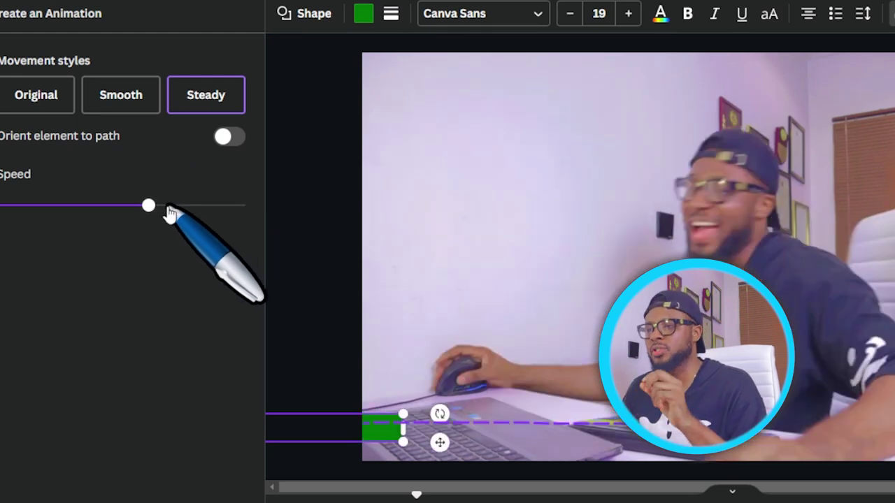
{"action": "left_click_drag", "start_coordinate": [148, 206], "coordinate": [108, 206]}
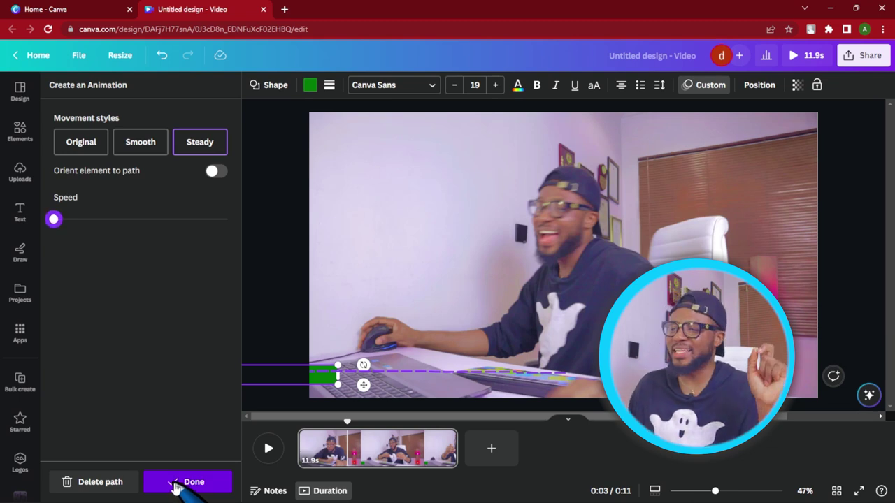
{"action": "left_click", "coordinate": [175, 485]}
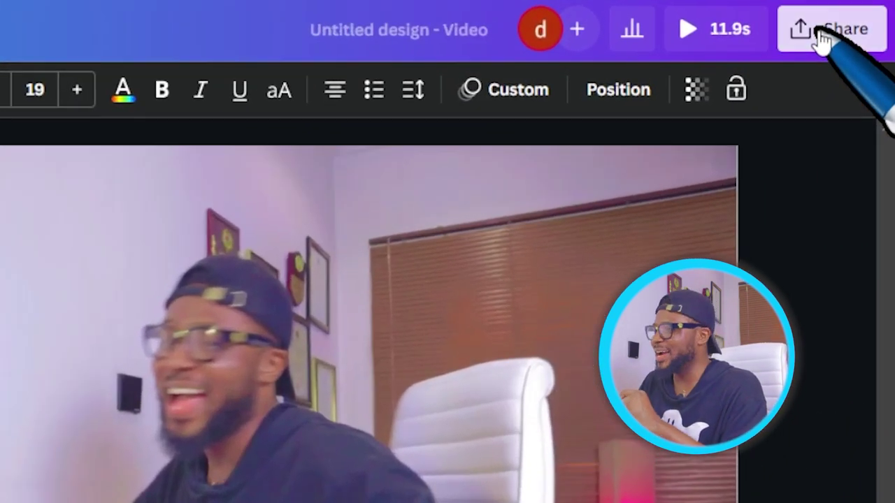
{"action": "left_click", "coordinate": [820, 37]}
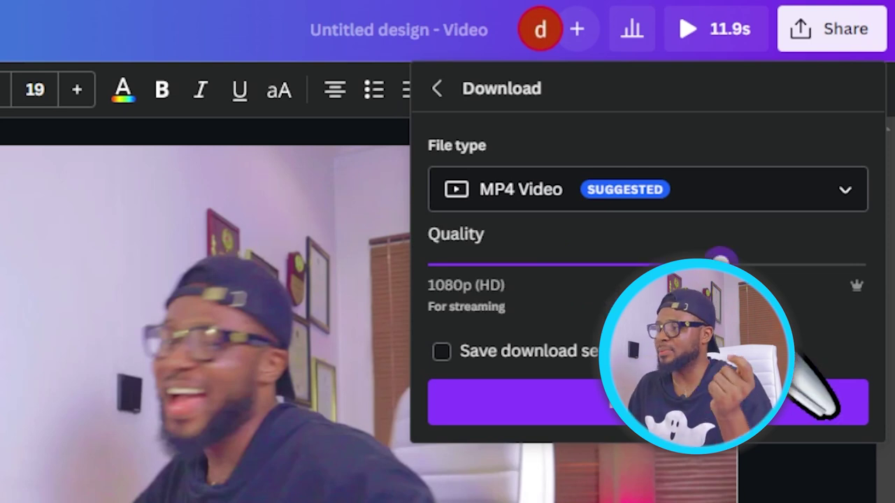
- Download the video as an MP4 at 1080p quality
{"action": "left_click", "coordinate": [816, 271]}
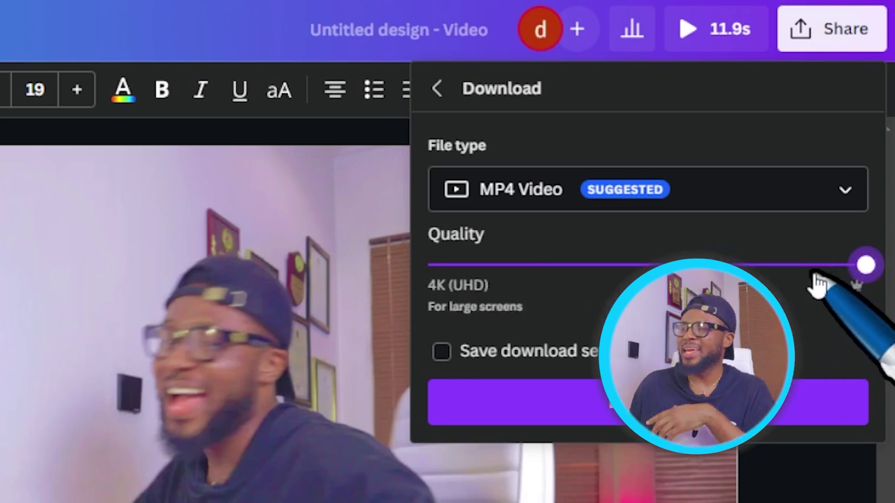
{"action": "left_click", "coordinate": [720, 264]}
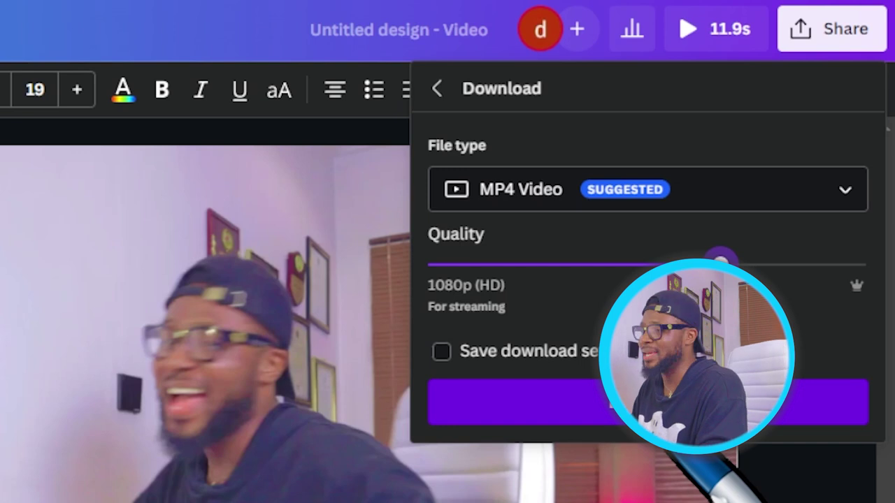
{"action": "left_click", "coordinate": [517, 402]}
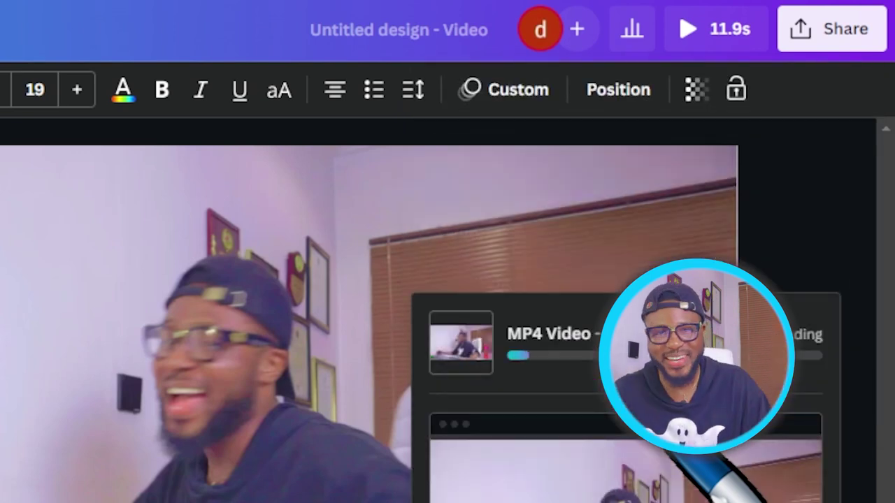